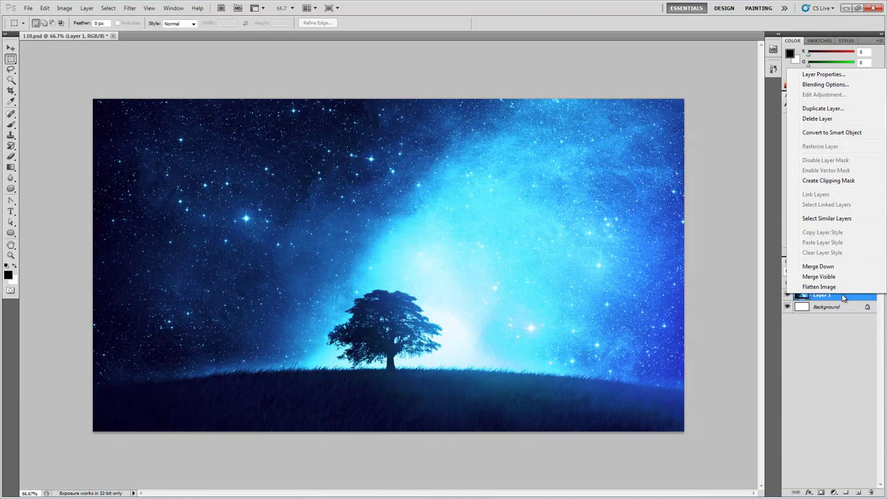
Convert Layer 1, the night-sky tree image, to a smart object
click(850, 133)
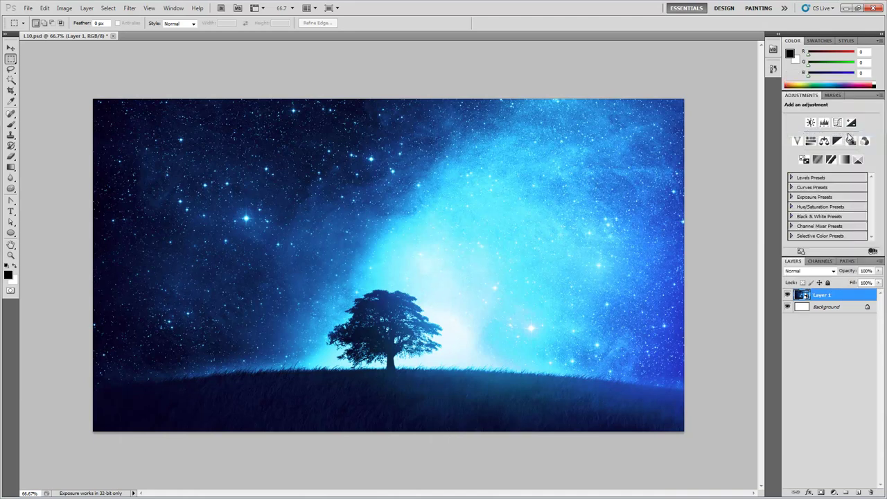
Try to paint directly on the Layer 1 smart object with the Brush tool, declining to rasterize it
key(b)
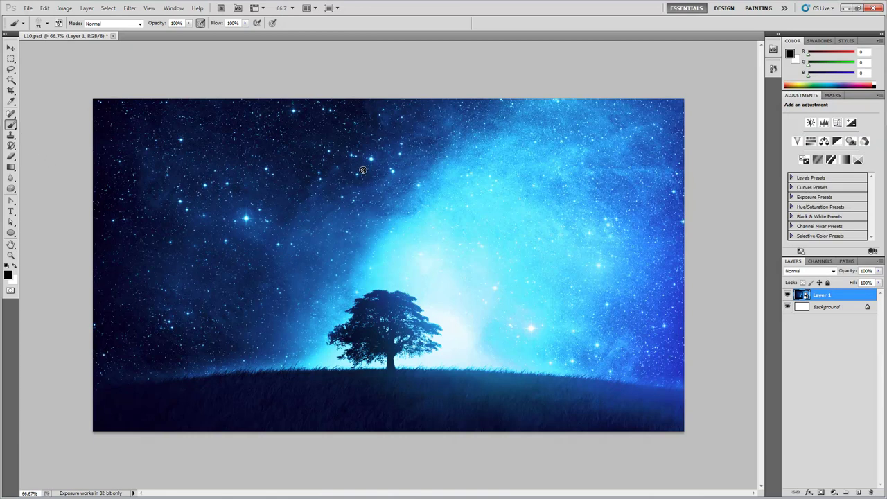
click(419, 221)
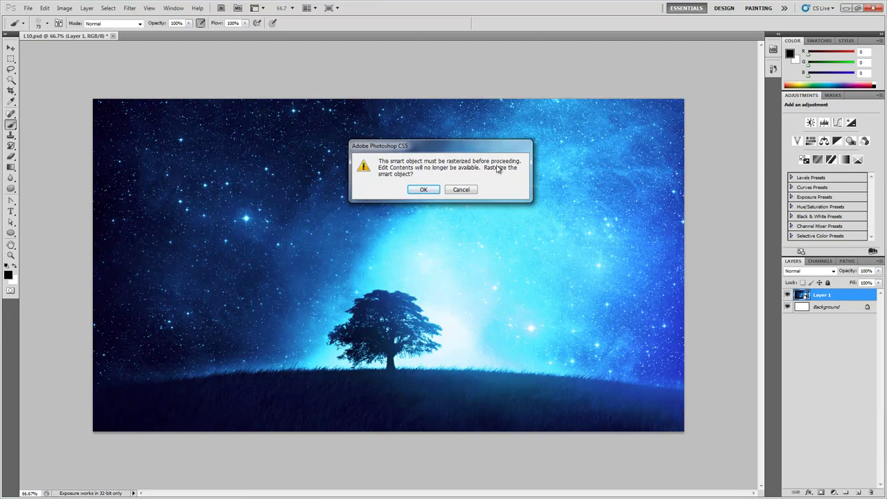
click(461, 190)
key(Return)
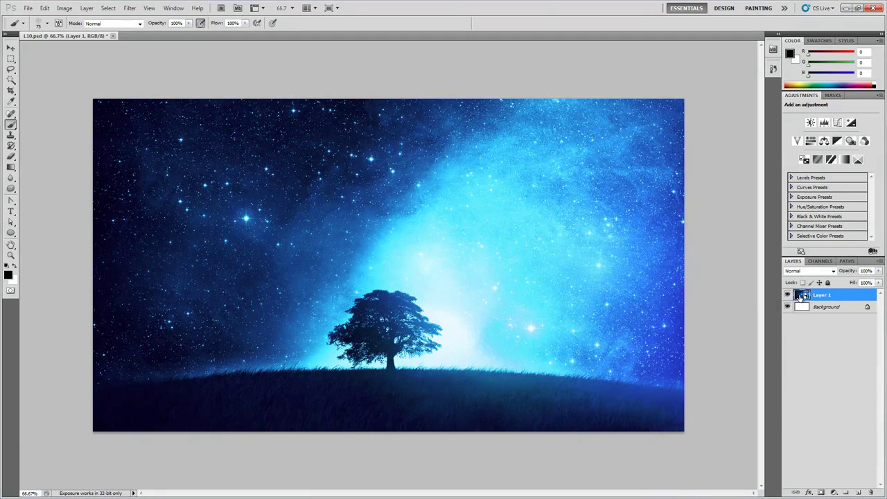
Open Layer 1's smart object contents, paint a black freehand stroke across the picture, and check the update in L10.psd
double_click(802, 295)
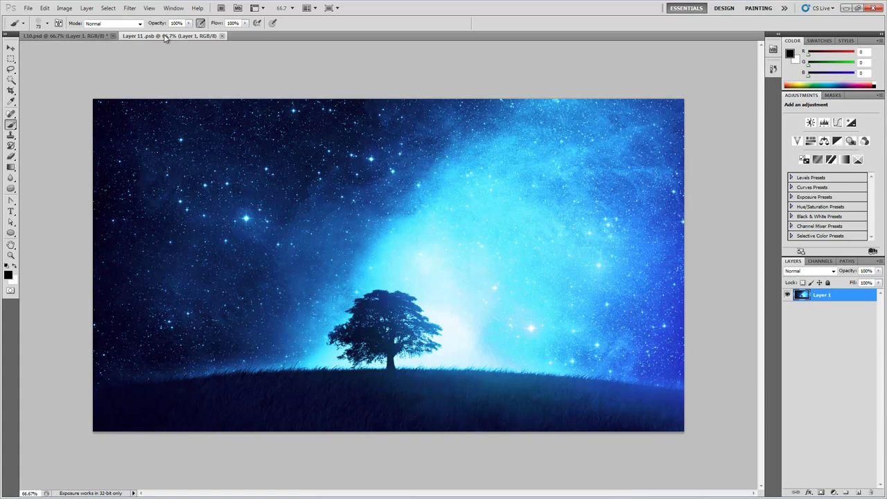
mouse_move(440, 182)
mouse_down()
mouse_move(392, 188)
mouse_move(287, 295)
mouse_move(405, 364)
mouse_move(543, 331)
mouse_up()
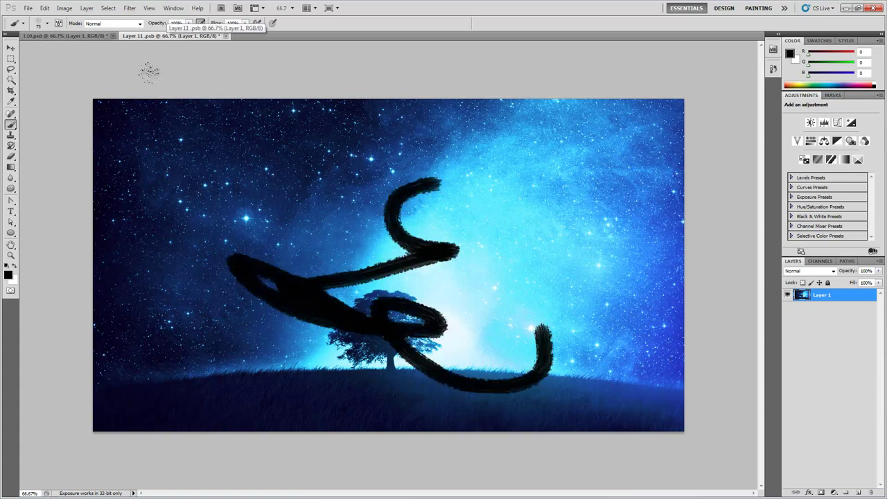
click(93, 37)
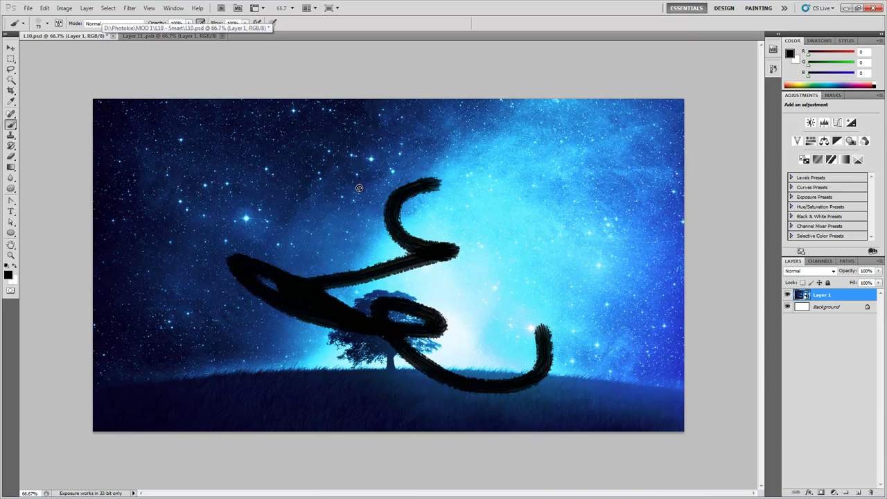
click(159, 36)
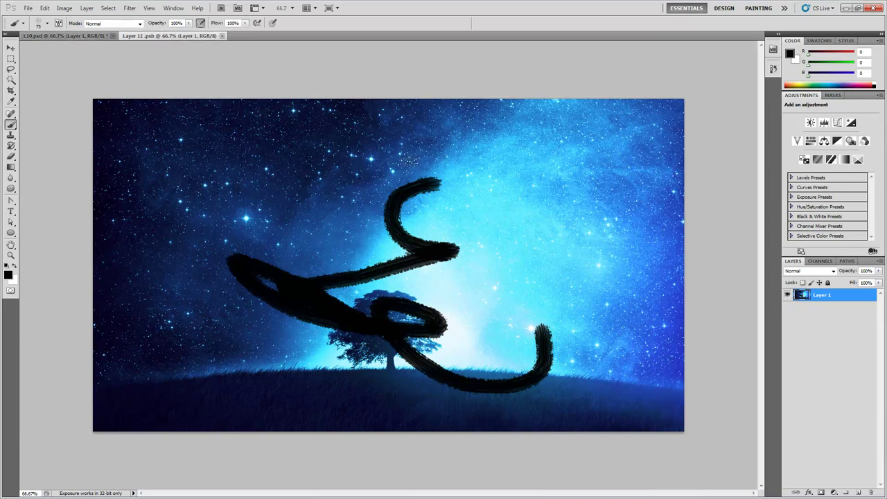
Undo the black brush stroke in the smart object contents and return to L10.psd
key(ctrl+z)
key(ctrl+Tab)
Select a wide rectangular band across the sky and add a layer mask to Layer 1 that reveals only the selection
key(m)
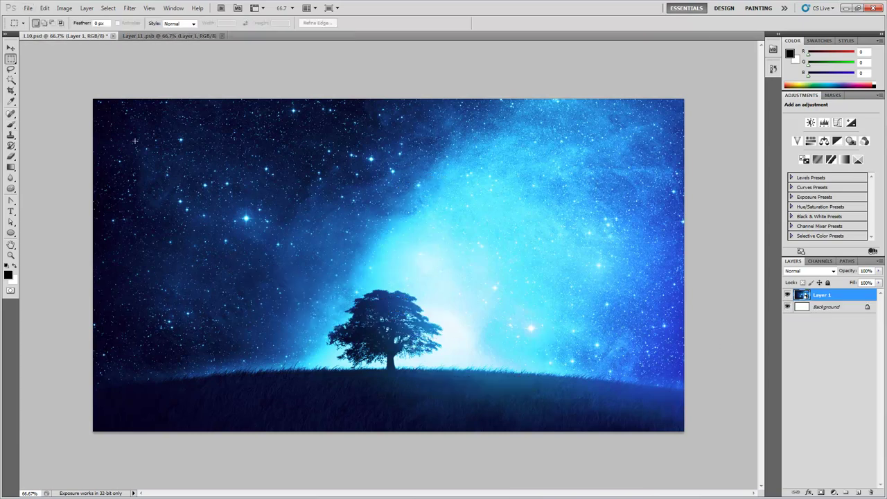
drag(217, 187, 615, 230)
click(534, 222)
drag(134, 153, 646, 259)
click(87, 8)
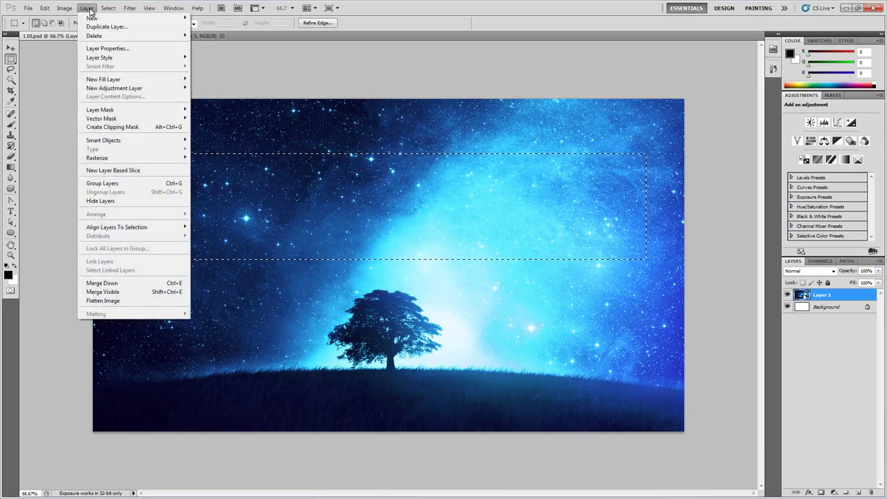
mouse_move(108, 114)
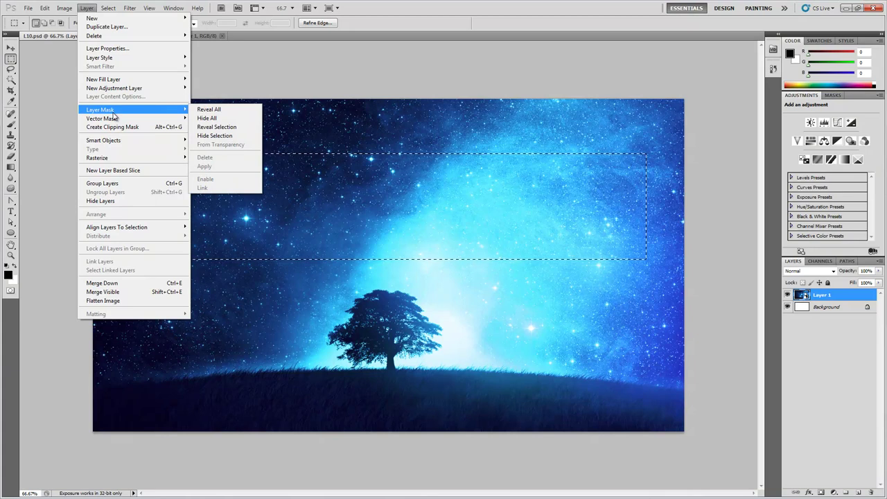
click(229, 127)
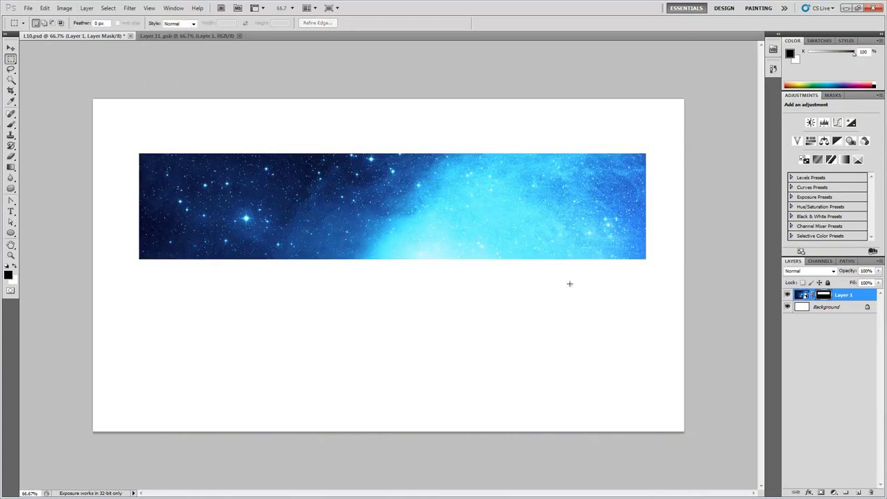
Unlink Layer 1's image from its mask and shift the image inside the masked band with the Move tool
click(801, 294)
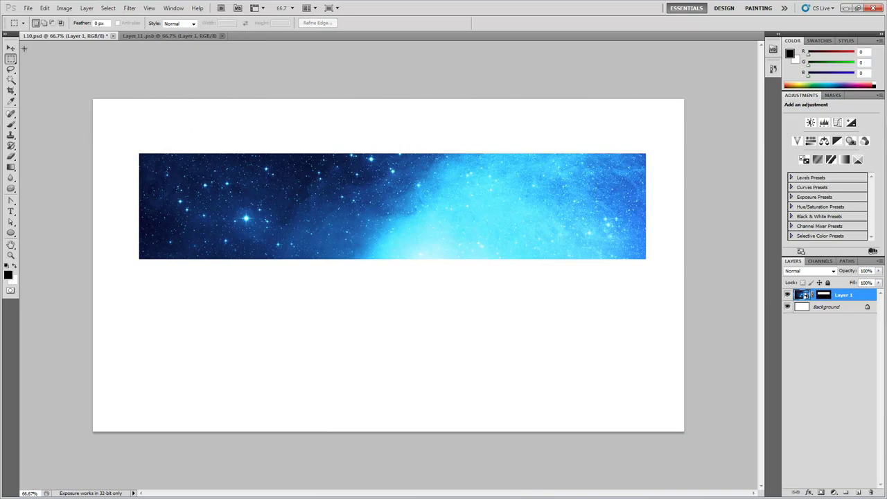
click(11, 49)
mouse_move(435, 207)
mouse_down()
mouse_move(431, 229)
mouse_move(421, 207)
mouse_move(402, 255)
mouse_move(448, 231)
mouse_move(430, 207)
mouse_move(427, 226)
mouse_move(446, 242)
mouse_move(435, 212)
mouse_up()
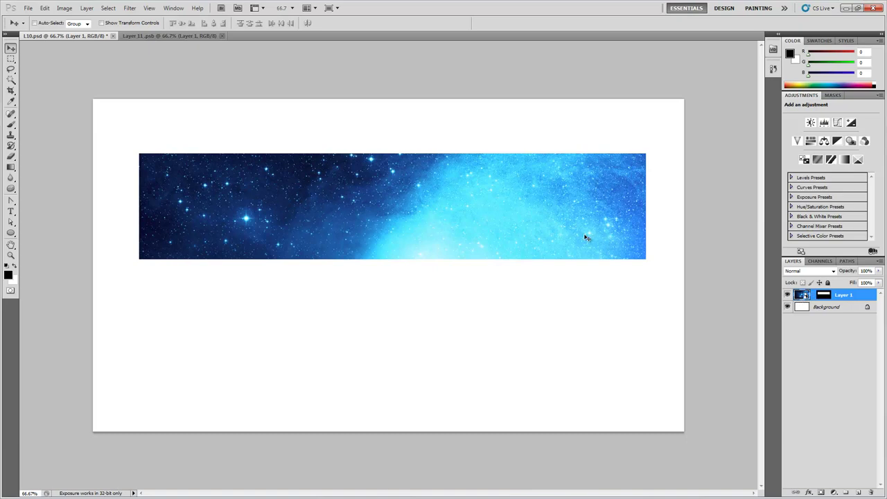
drag(576, 254, 549, 191)
Try moving Layer 1's mask independently of the image, and undo the moves
click(823, 295)
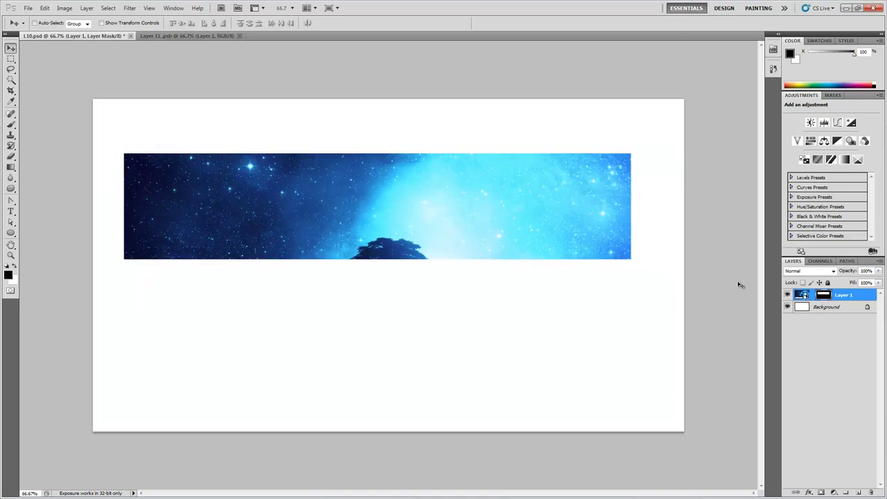
key(ctrl+alt+z)
key(ctrl+alt+z)
Reposition Layer 1's image so the tree shows inside the masked band, and scale the image down with Free Transform
drag(443, 225, 436, 236)
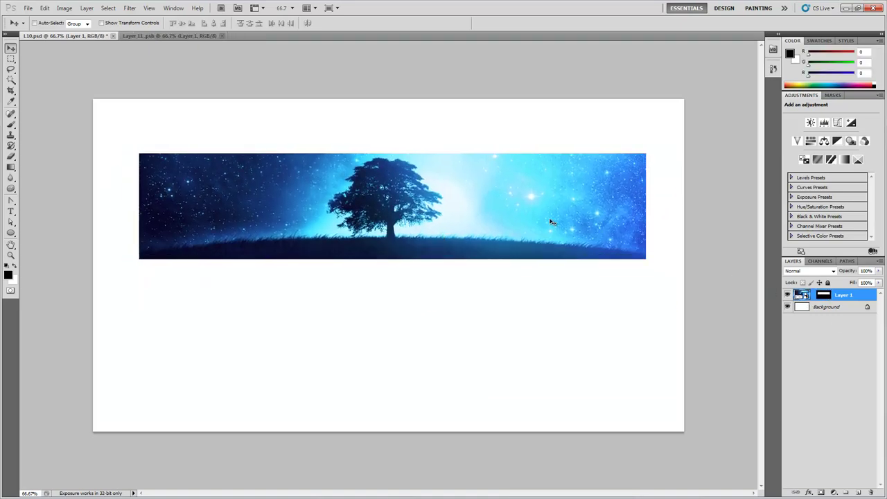
key(ctrl+t)
drag(690, 304, 653, 266)
key(Return)
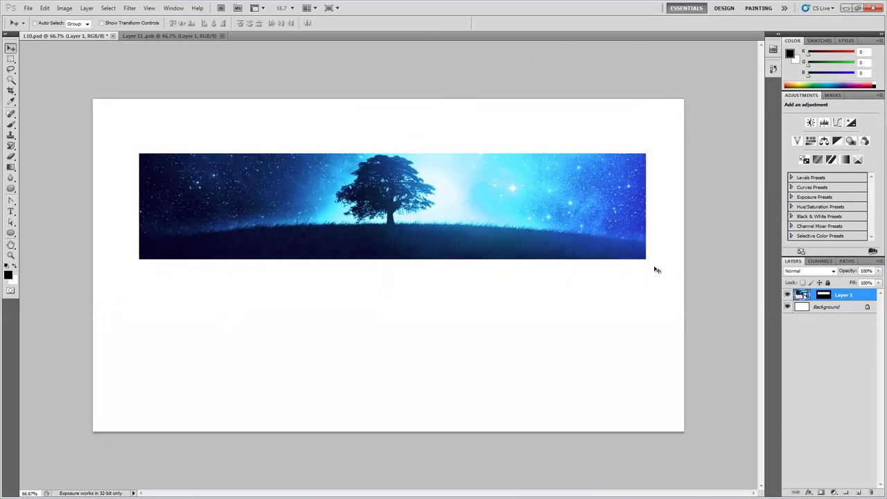
mouse_move(601, 246)
mouse_down()
mouse_move(604, 264)
mouse_move(608, 253)
mouse_up()
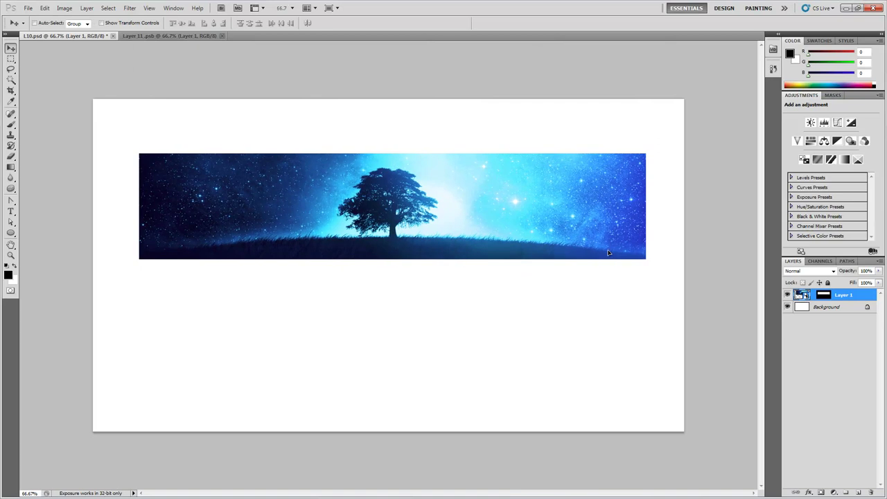
Rescale Layer 1's image slightly wider than the masked band and place it so the tree and hill fit inside
key(ctrl+t)
drag(648, 293, 670, 298)
key(Return)
key(ctrl+t)
key(Return)
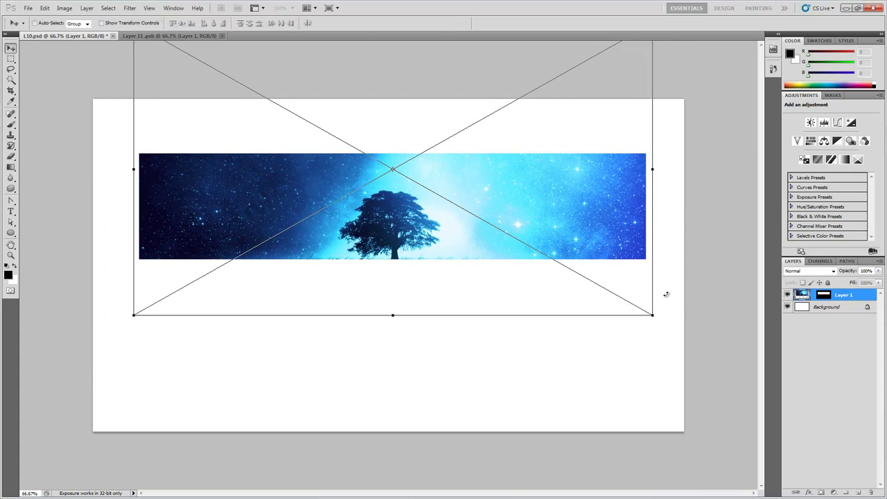
mouse_move(612, 291)
mouse_down()
mouse_move(611, 266)
mouse_move(607, 286)
mouse_up()
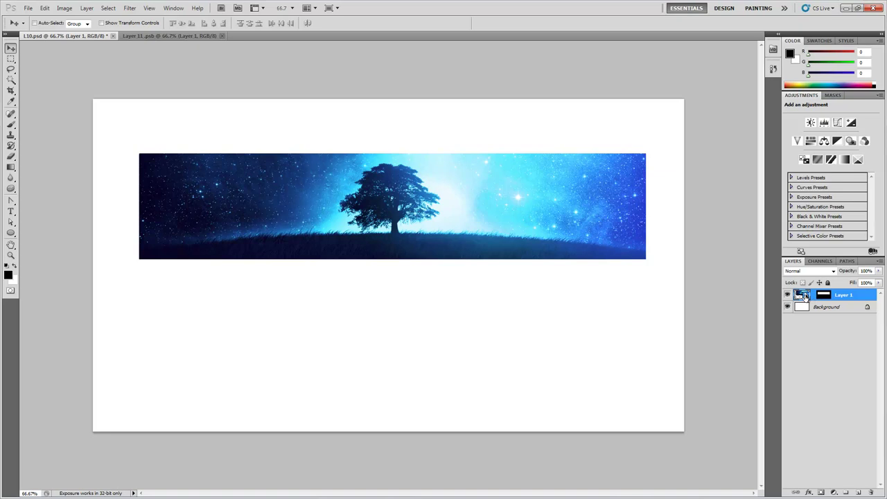
Apply a Gaussian Blur smart filter with a radius of about 28 pixels to Layer 1
click(130, 7)
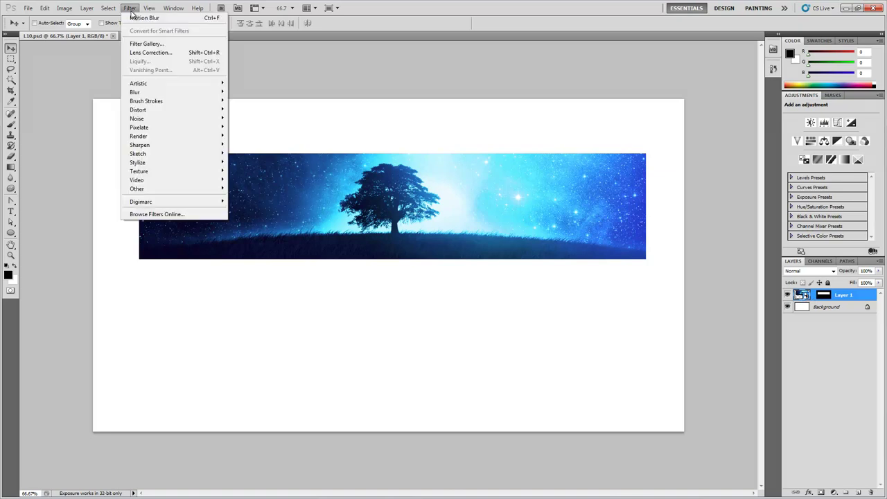
mouse_move(154, 94)
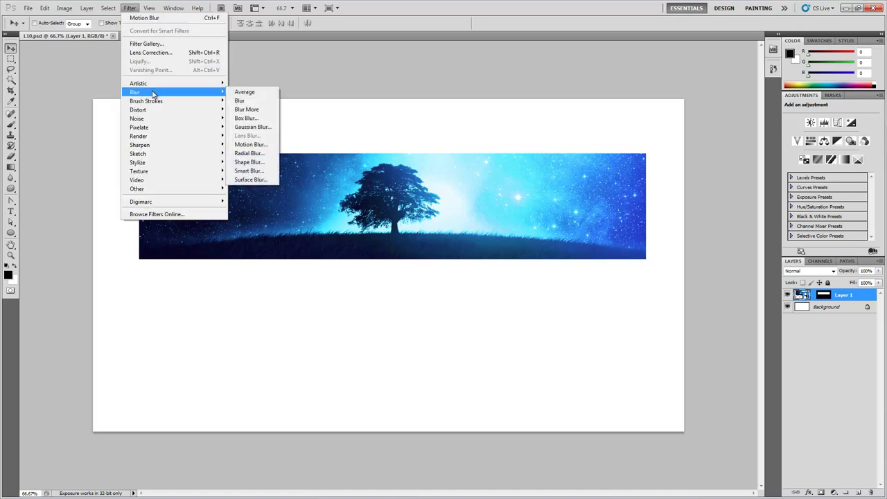
click(257, 129)
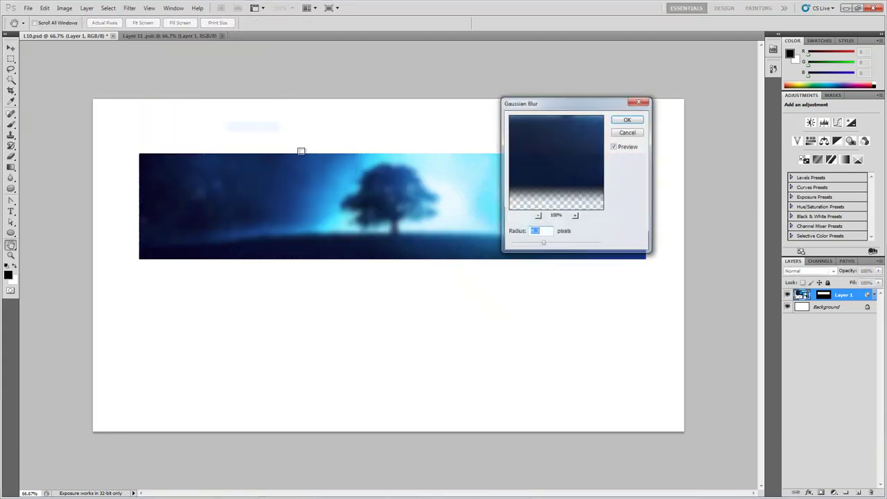
click(556, 243)
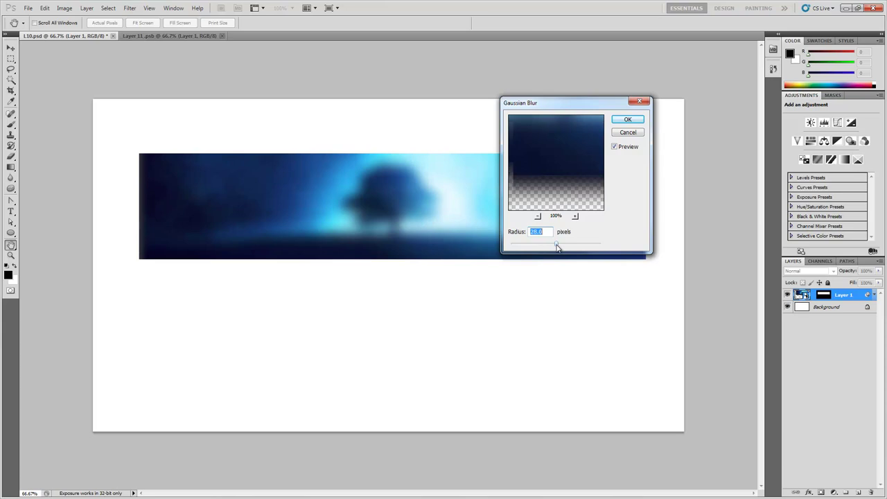
click(627, 119)
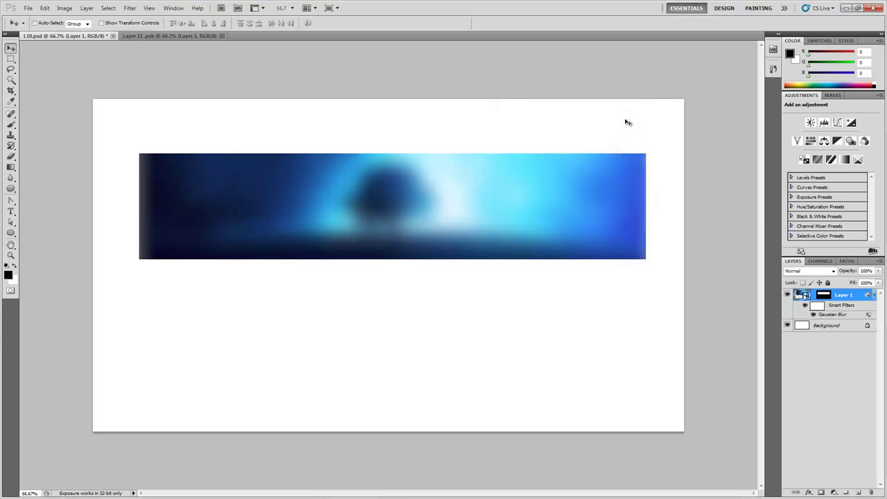
Edit Layer 1's Gaussian Blur smart filter to raise its radius to about 45 pixels
double_click(825, 314)
mouse_move(556, 244)
mouse_down()
mouse_move(515, 248)
mouse_move(565, 249)
mouse_up()
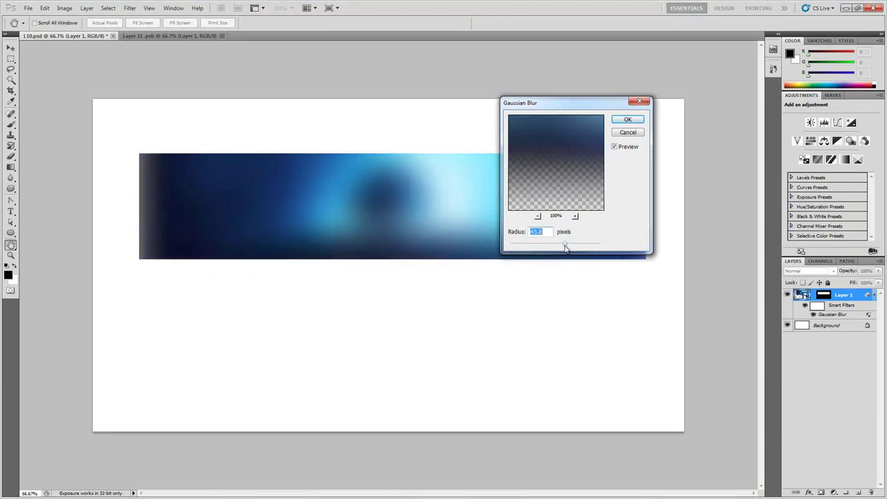
click(628, 123)
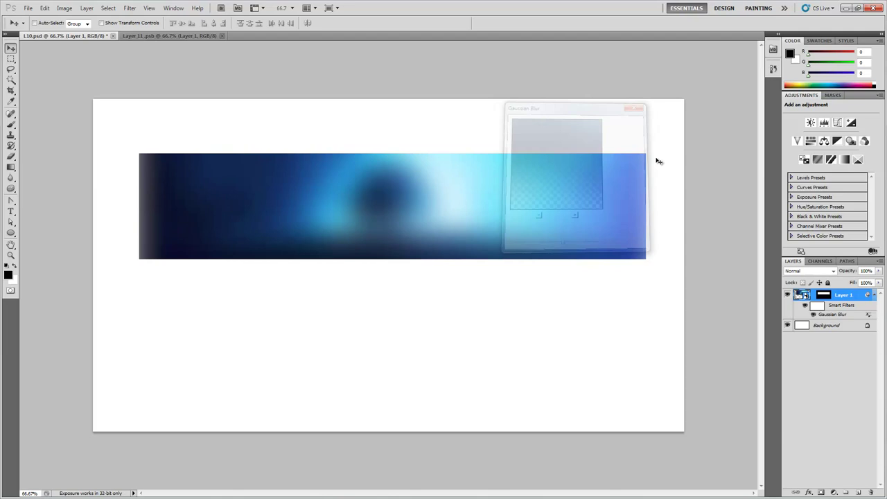
Paint black on the smart filter mask to unblur the tree and its surroundings, and white to restore blur toward the right end
click(818, 307)
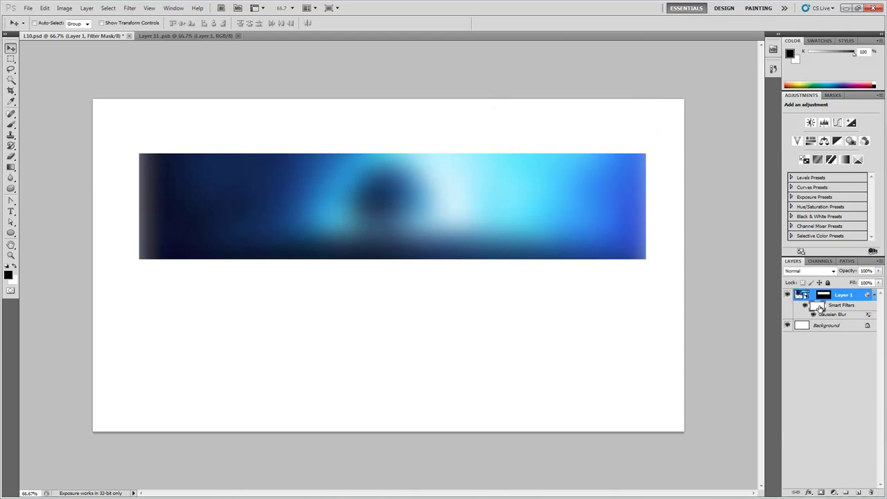
click(11, 125)
click(343, 183)
mouse_move(348, 196)
mouse_down()
mouse_move(377, 182)
mouse_move(297, 222)
mouse_move(208, 208)
mouse_move(379, 208)
mouse_move(539, 221)
mouse_move(390, 233)
mouse_move(254, 217)
mouse_move(410, 187)
mouse_up()
key(x)
mouse_move(534, 198)
mouse_down()
mouse_move(266, 201)
mouse_move(454, 187)
mouse_move(347, 205)
mouse_move(586, 215)
mouse_up()
key(x)
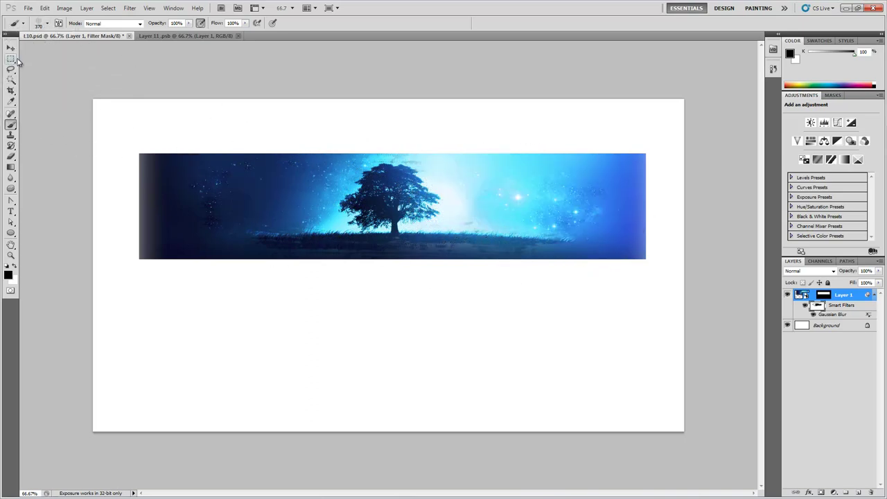
Open Layer 1's smart object contents to examine the unaltered original picture, and return to L10.psd
click(11, 59)
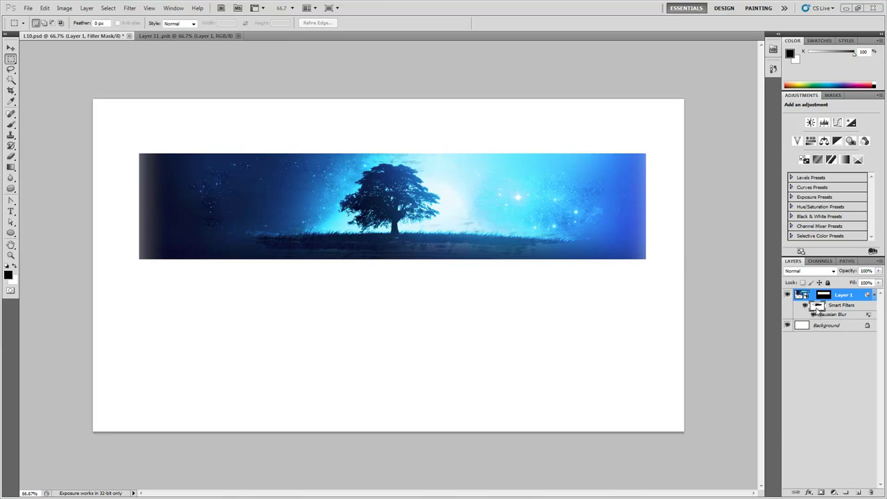
click(801, 296)
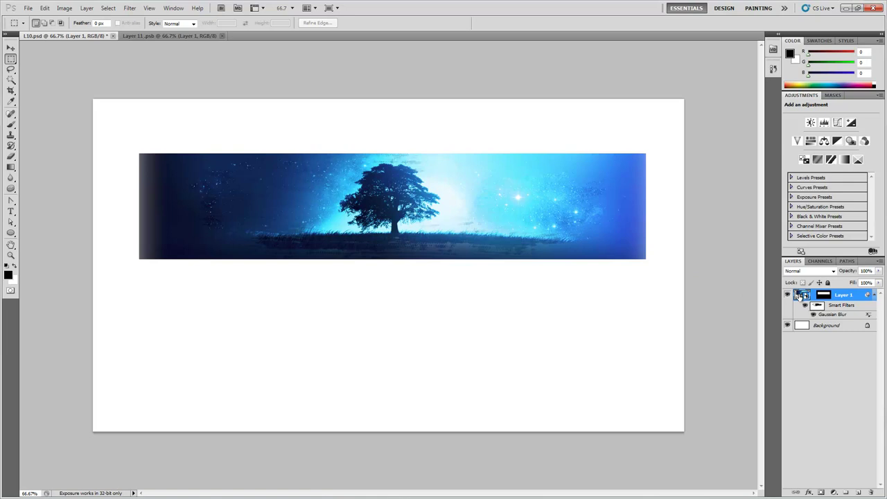
double_click(800, 296)
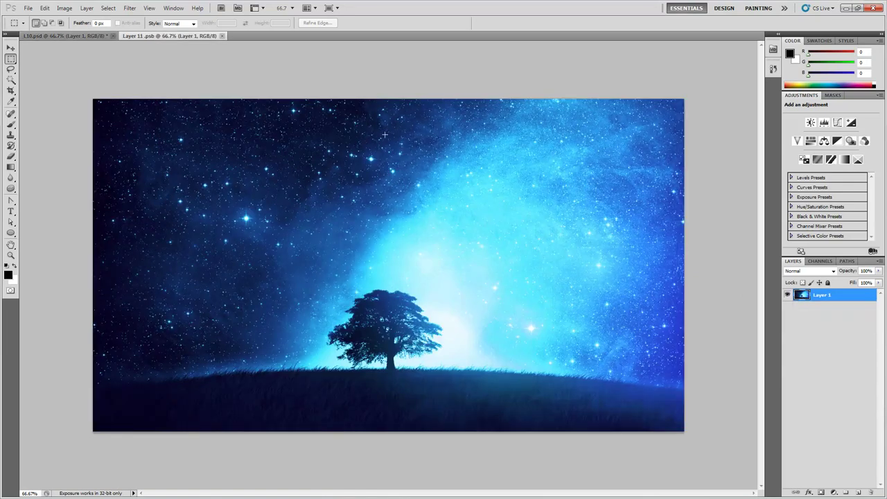
click(76, 36)
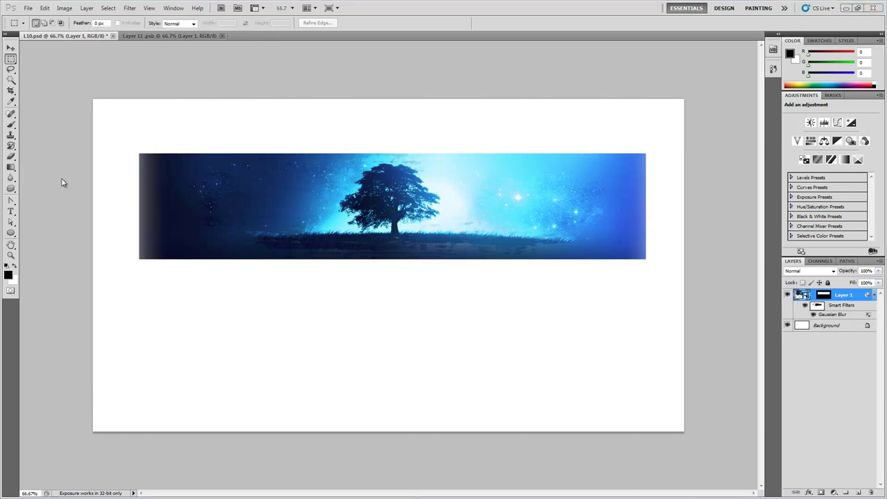
Add a Hue/Saturation adjustment layer clipped to Layer 1
click(86, 8)
mouse_move(167, 89)
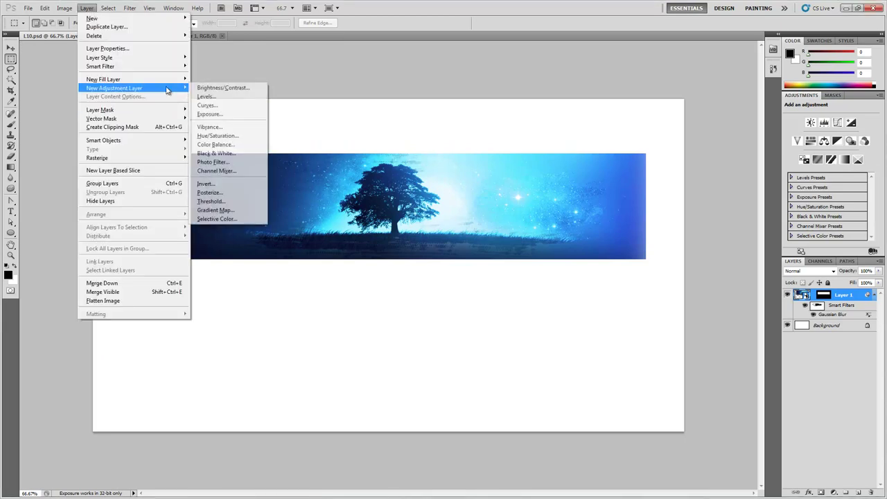
click(244, 135)
click(524, 159)
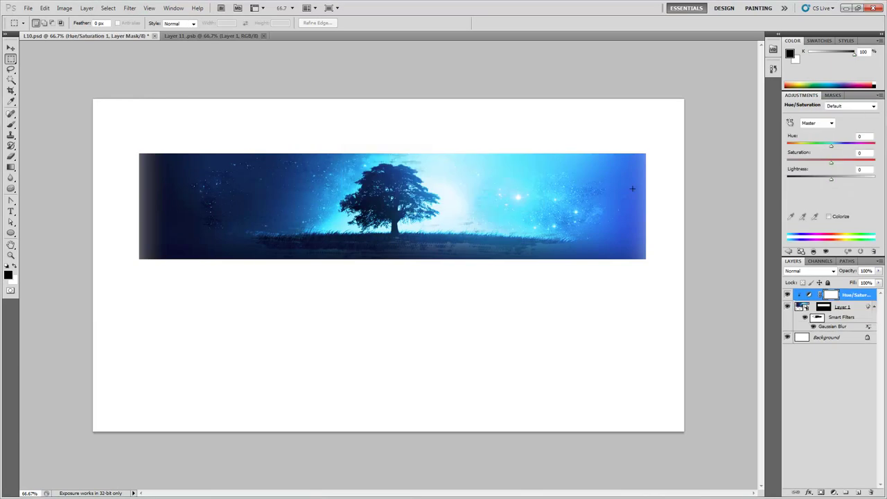
Colorize Layer 1 through the clipped Hue/Saturation adjustment, with hue 222 and saturation 53
click(837, 218)
drag(811, 159, 841, 145)
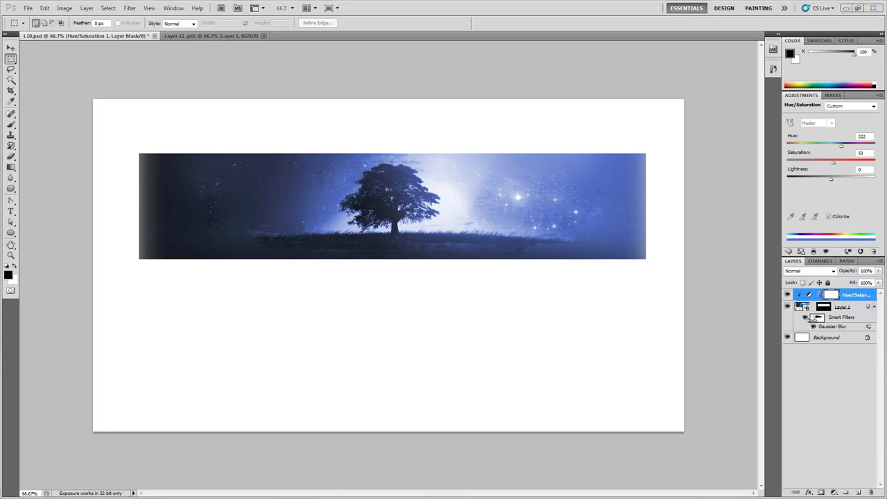
Try merging the Hue/Saturation adjustment layer with Layer 1, and undo the merge
shift+click(843, 327)
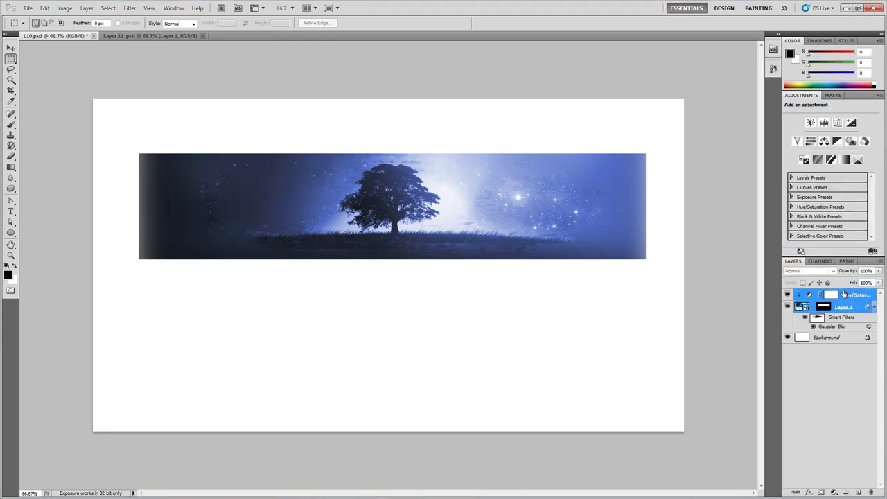
click(87, 7)
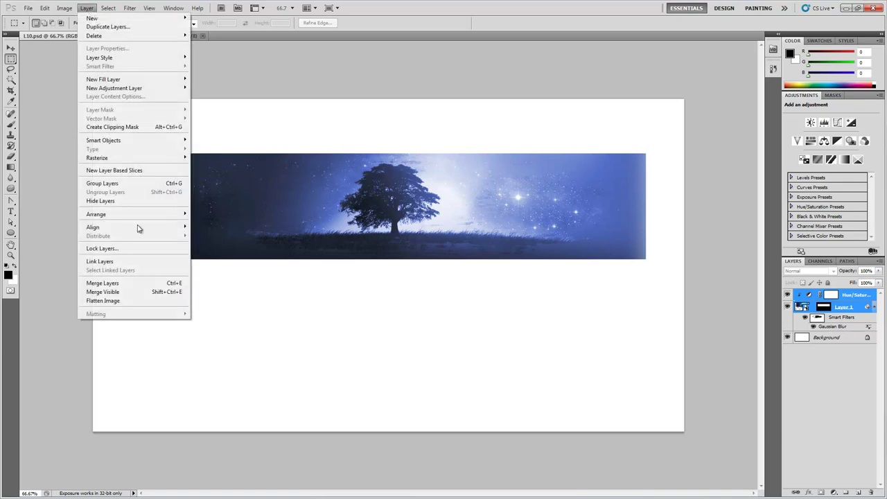
click(136, 283)
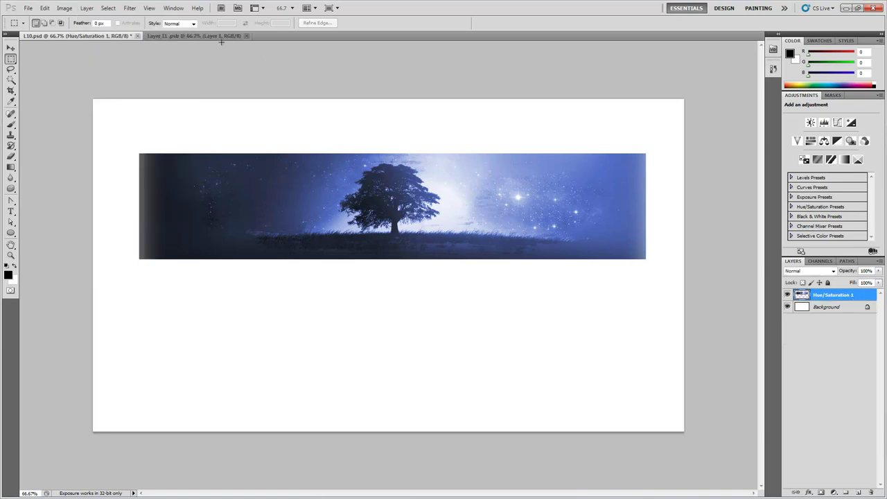
key(ctrl+z)
Rasterize the Layer 1 smart object together with its Gaussian Blur smart filter
click(843, 311)
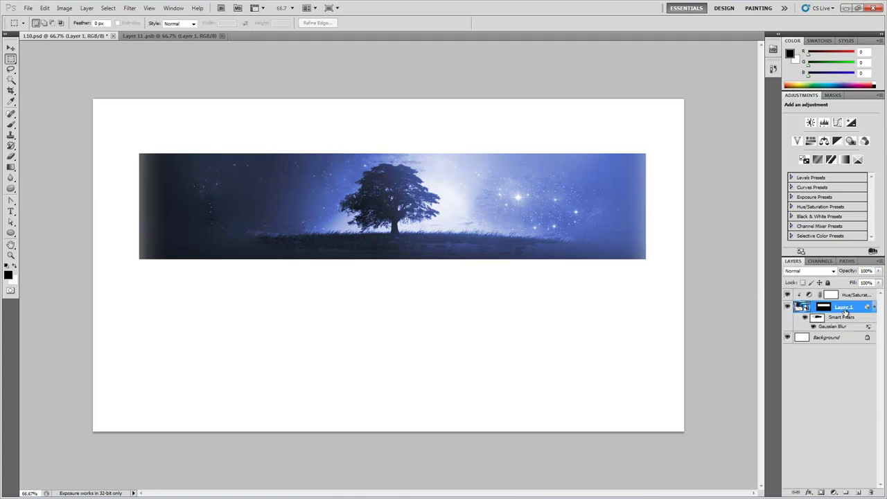
right_click(843, 310)
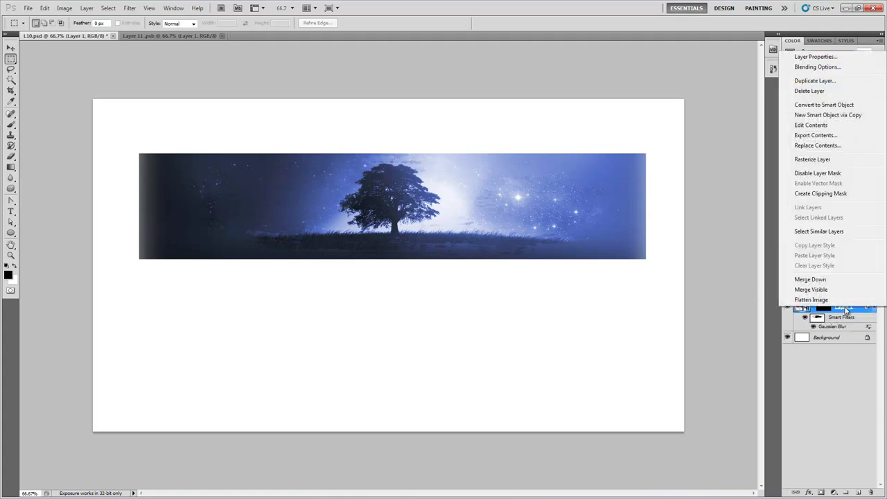
click(831, 160)
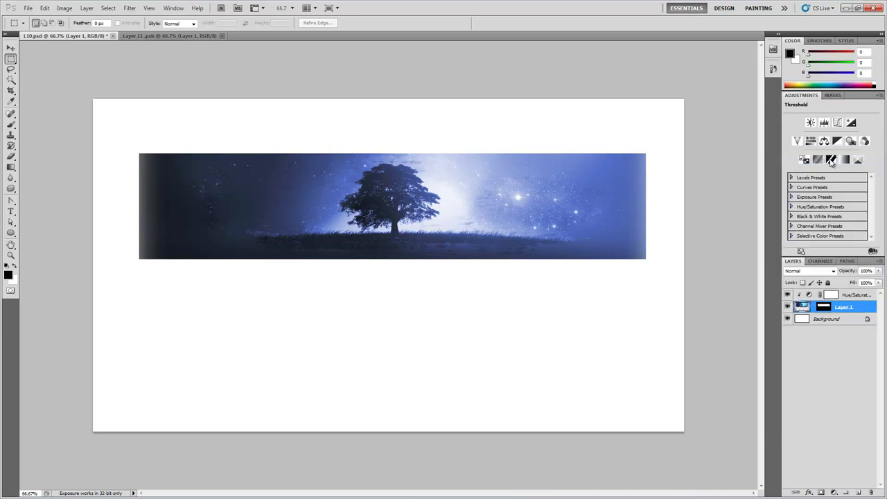
Apply Layer 1's layer mask permanently to its pixels
click(823, 307)
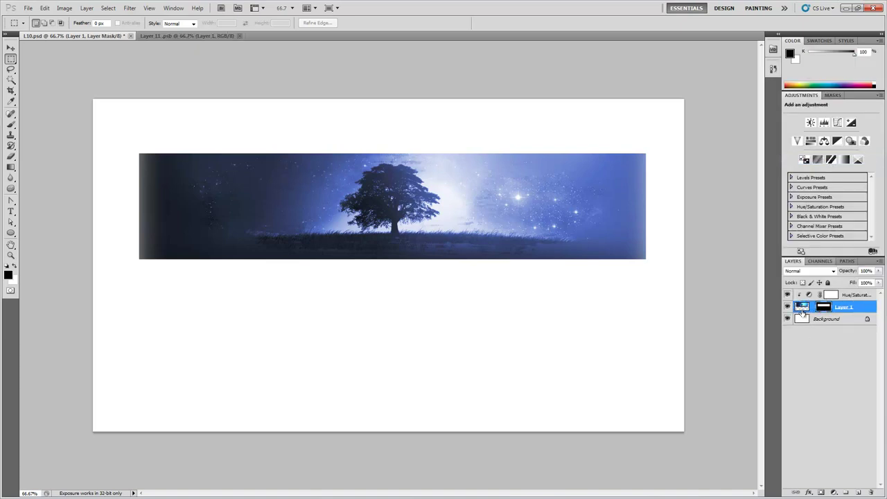
click(802, 308)
key(v)
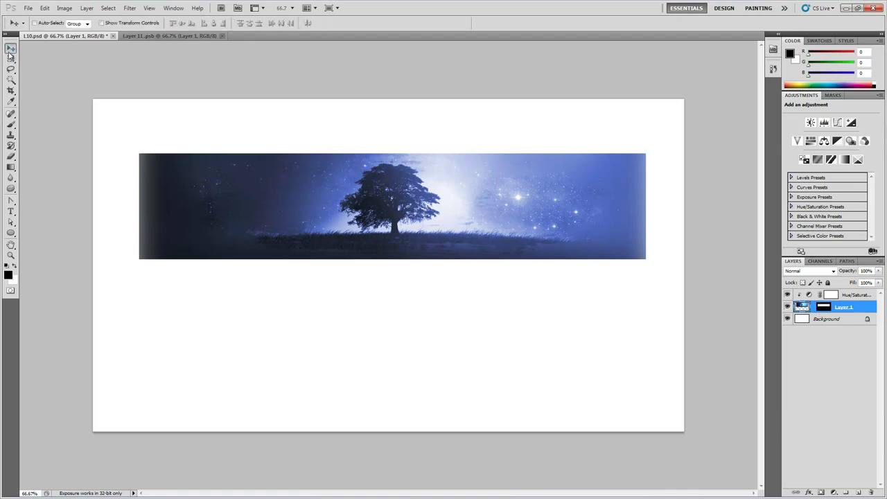
right_click(822, 307)
key(Escape)
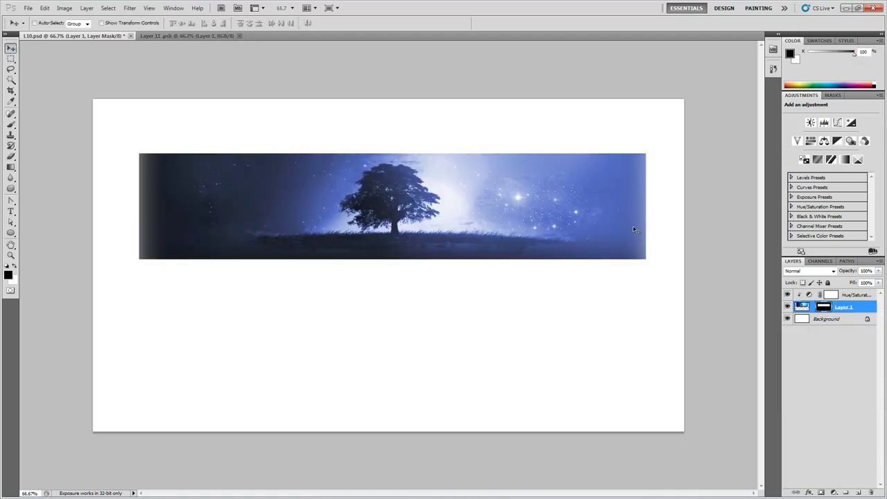
right_click(828, 309)
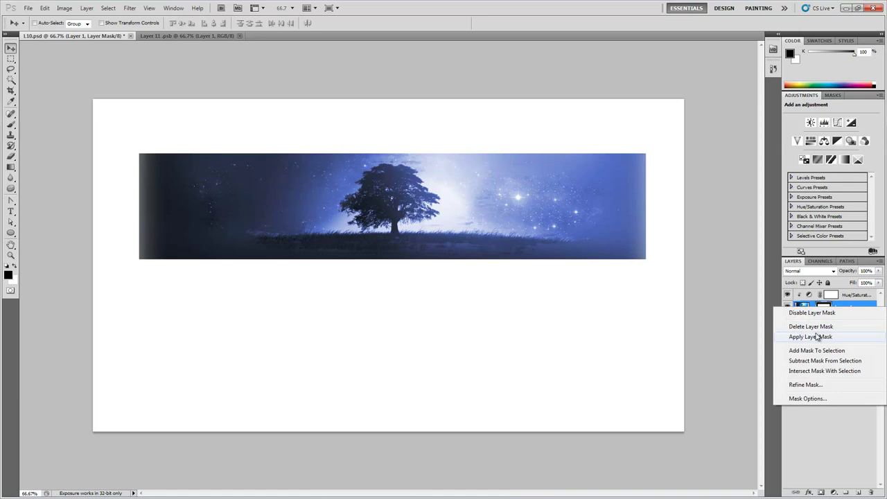
click(814, 337)
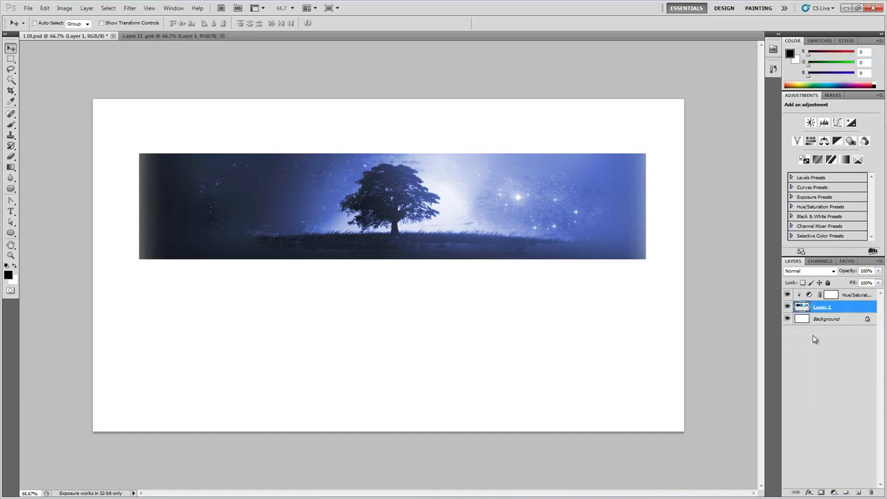
Merge the rasterized Layer 1 with its clipped Hue/Saturation adjustment layer
shift+click(852, 295)
click(87, 7)
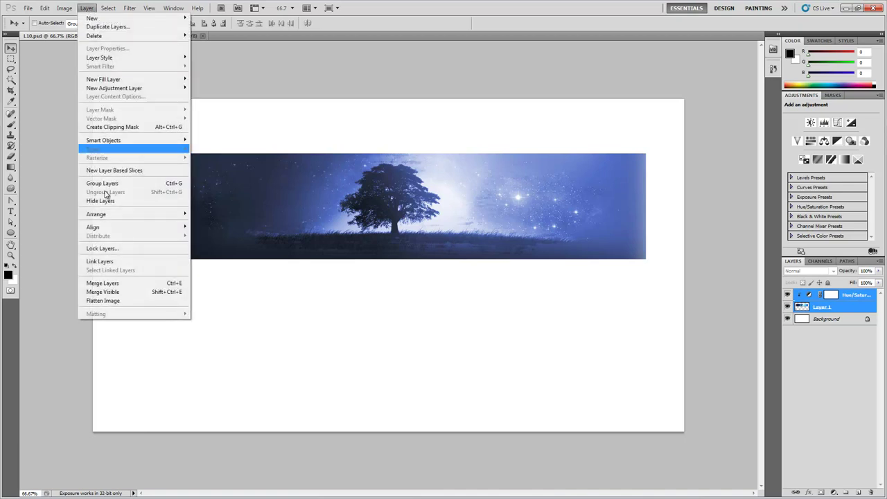